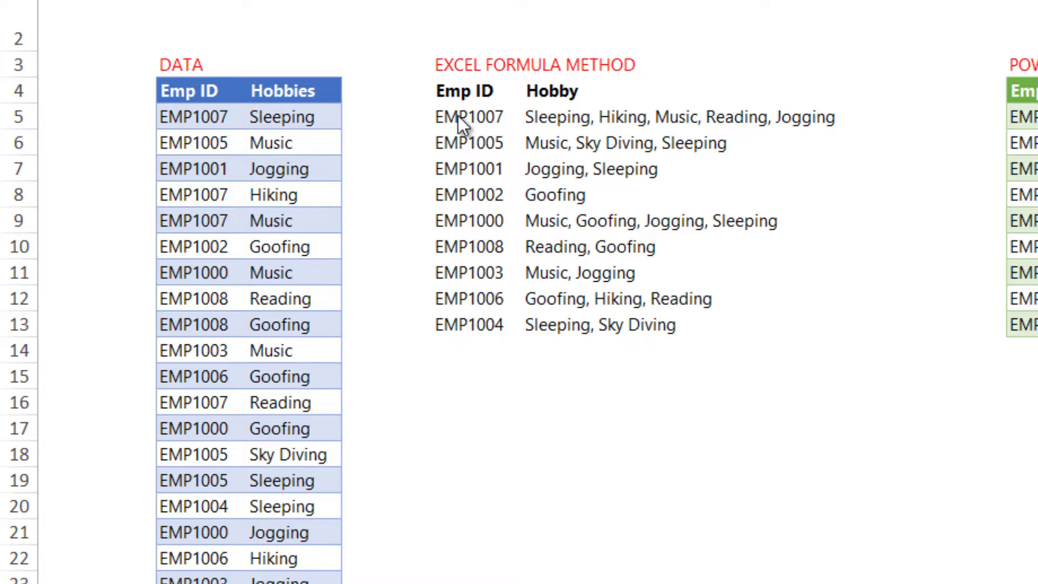
- Inspect the TEXTJOIN formula in G10 for EMP1008 without changing it
click(574, 244)
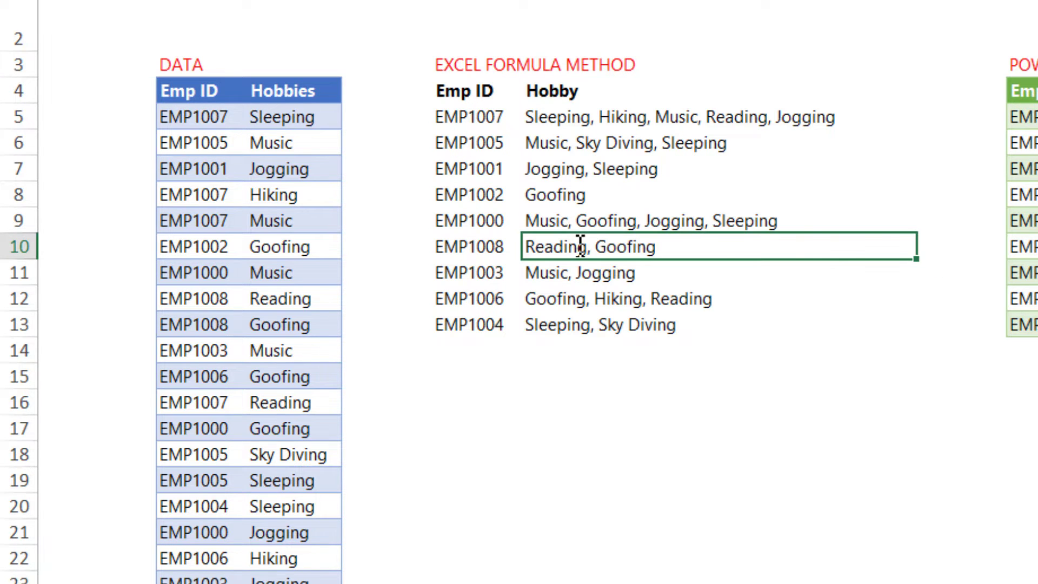
key(F2)
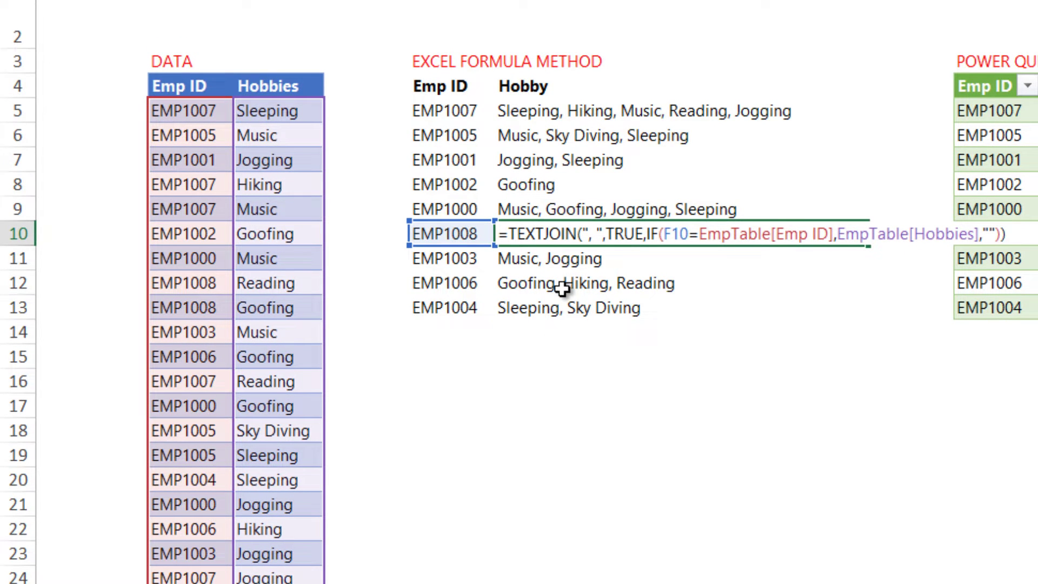
key(Escape)
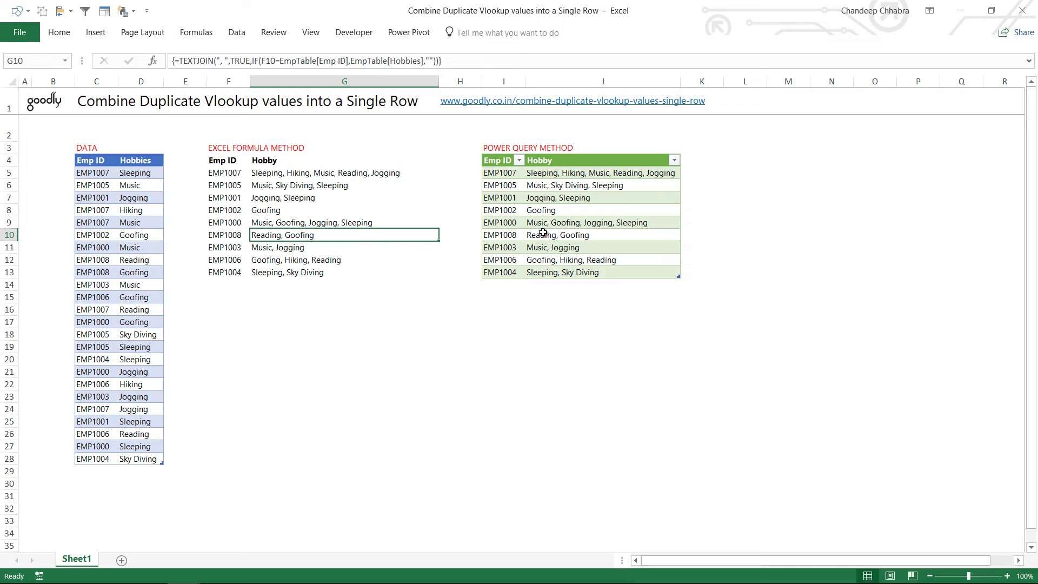
- Load the DATA table into the Power Query Editor as the EmpTable query with From Table/Range
click(137, 270)
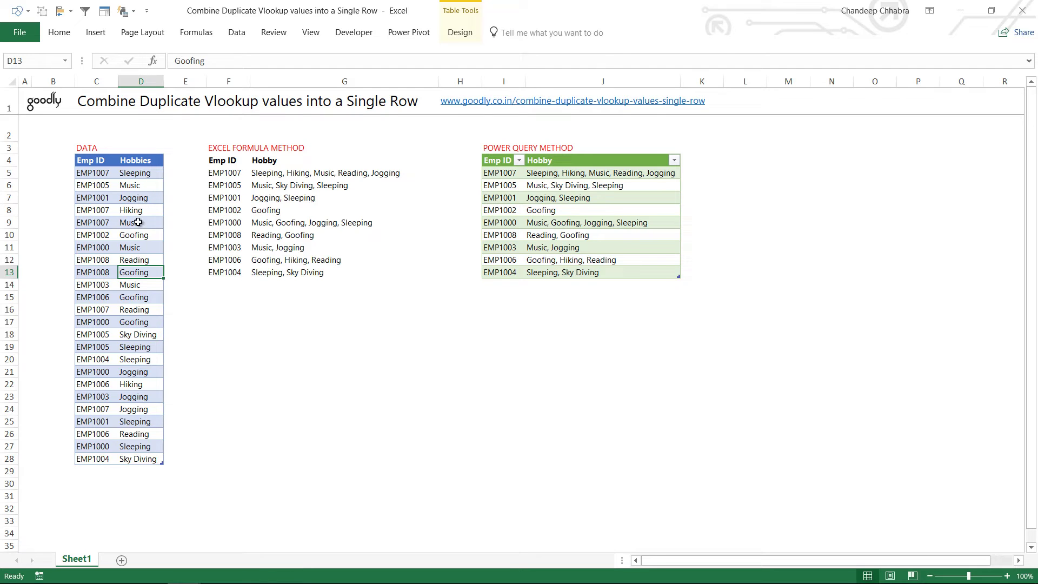
click(239, 33)
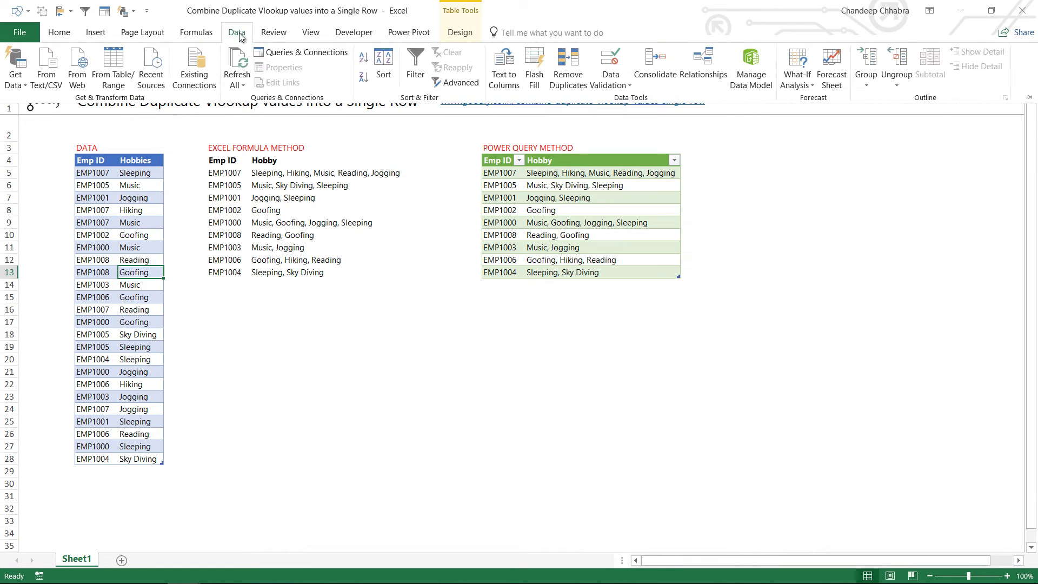
click(107, 77)
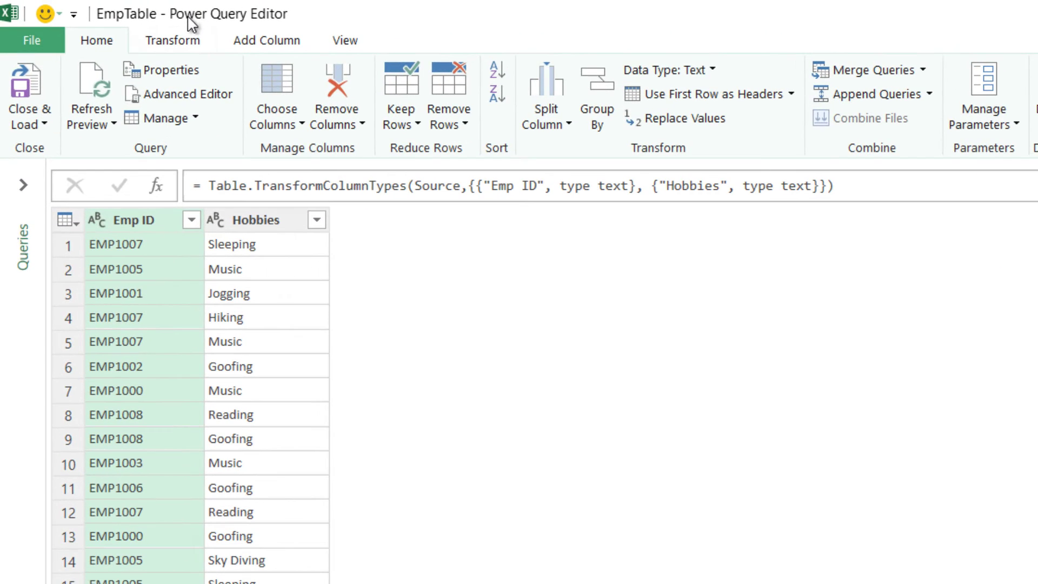
click(190, 38)
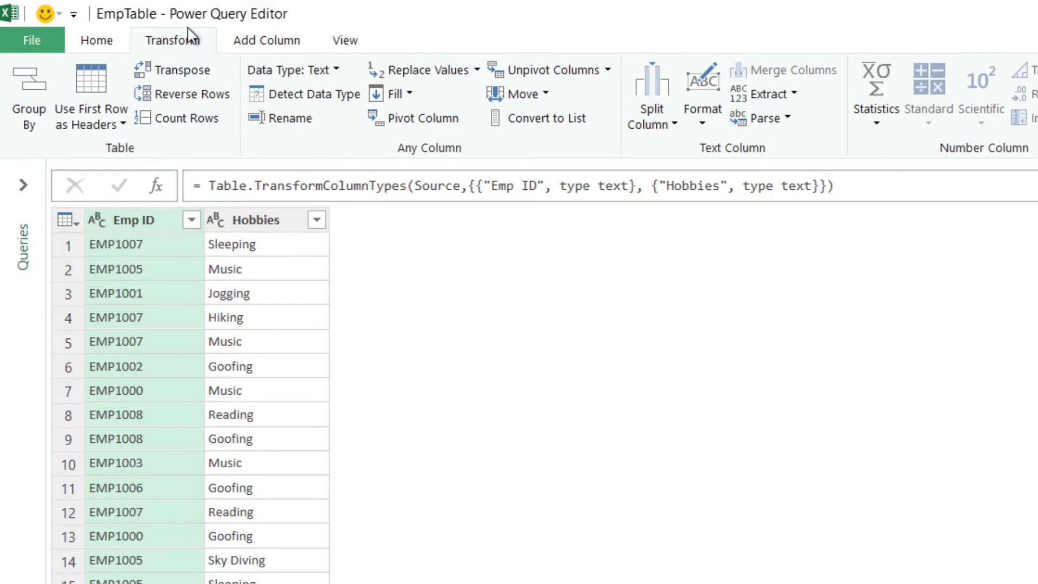
- Group EmpTable by Emp ID using the All Rows operation into a new column named Hobby
click(47, 88)
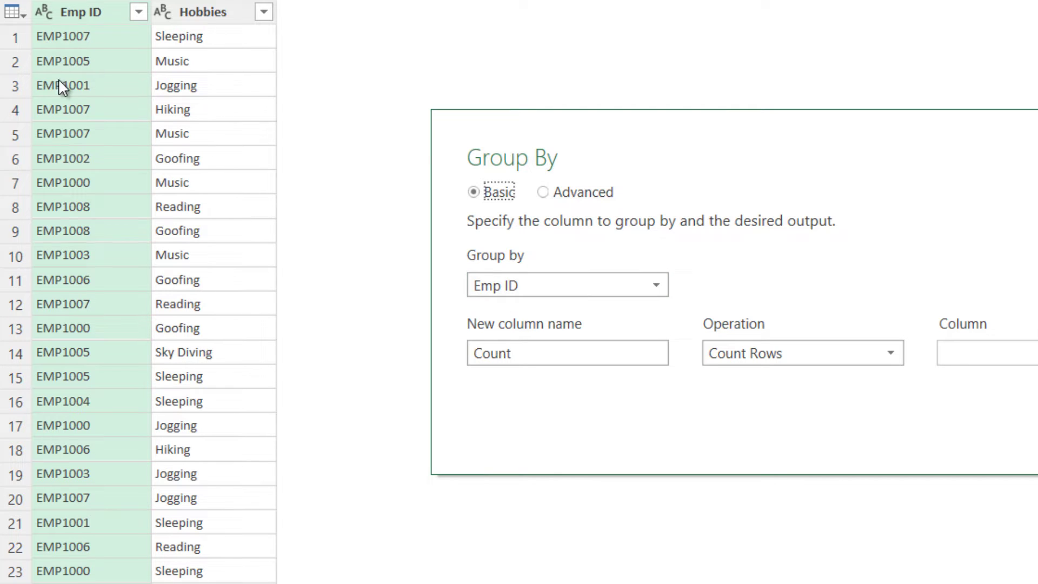
double_click(544, 353)
text(Hob)
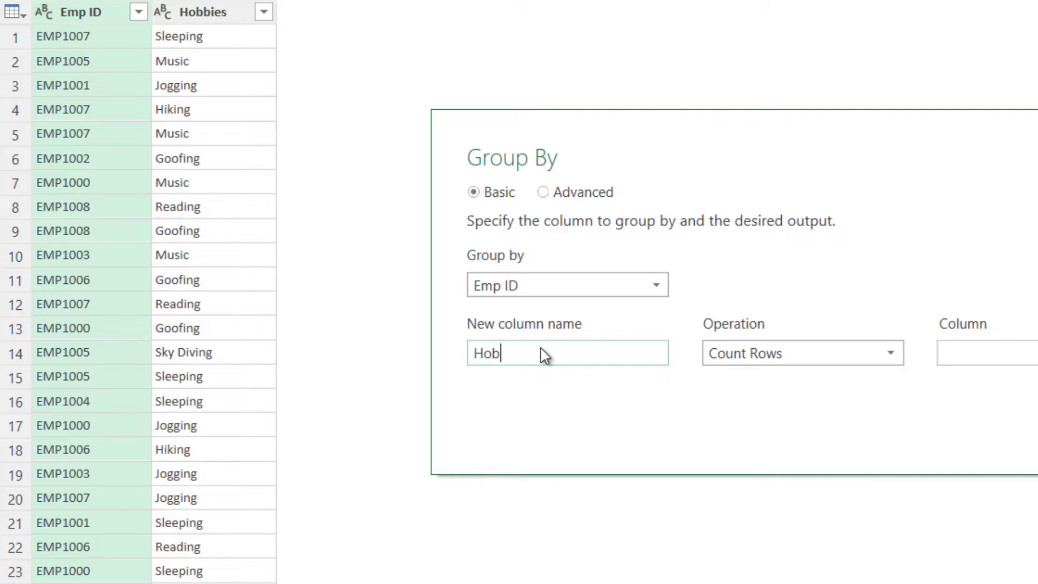
text(by)
click(786, 371)
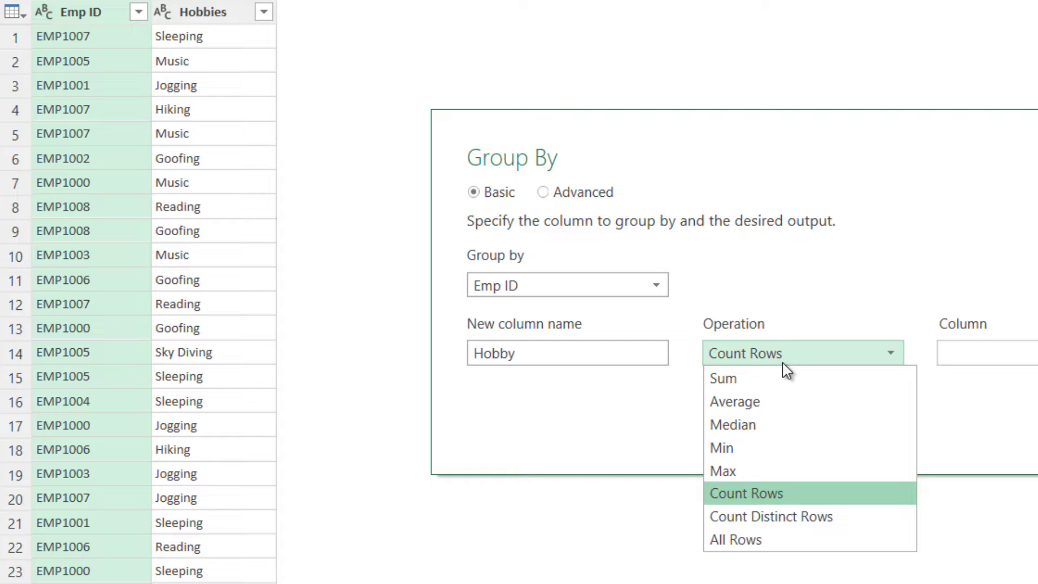
click(760, 540)
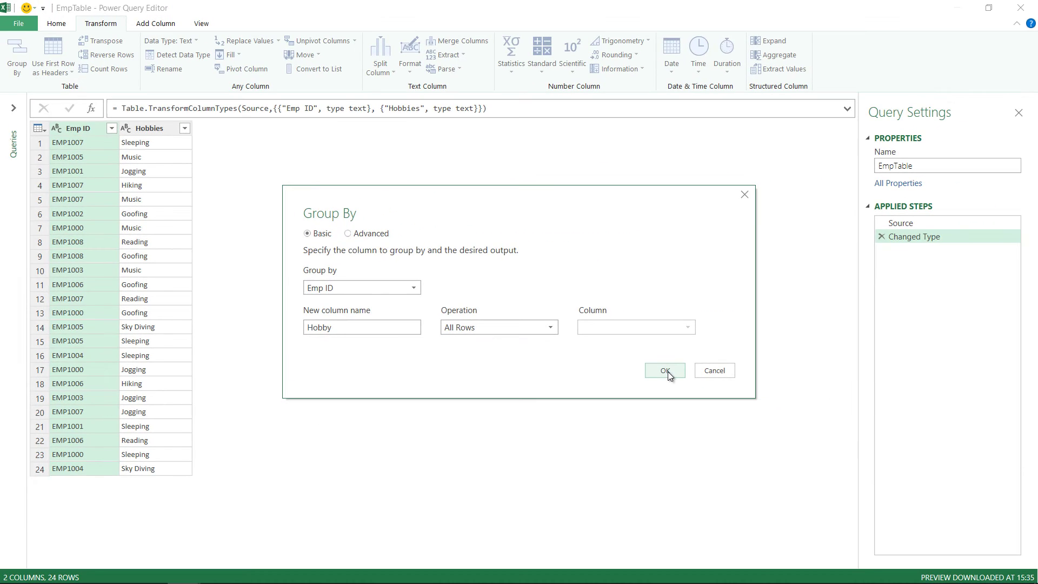
click(667, 371)
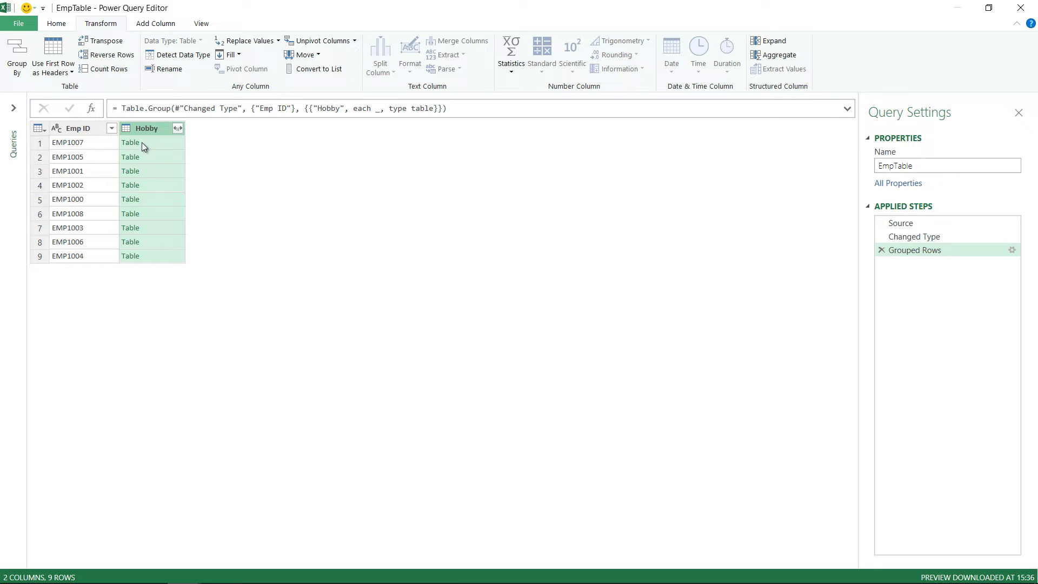
- Preview EMP1007's nested table, enlarge the preview pane, then view EMP1005's hobbies
click(156, 145)
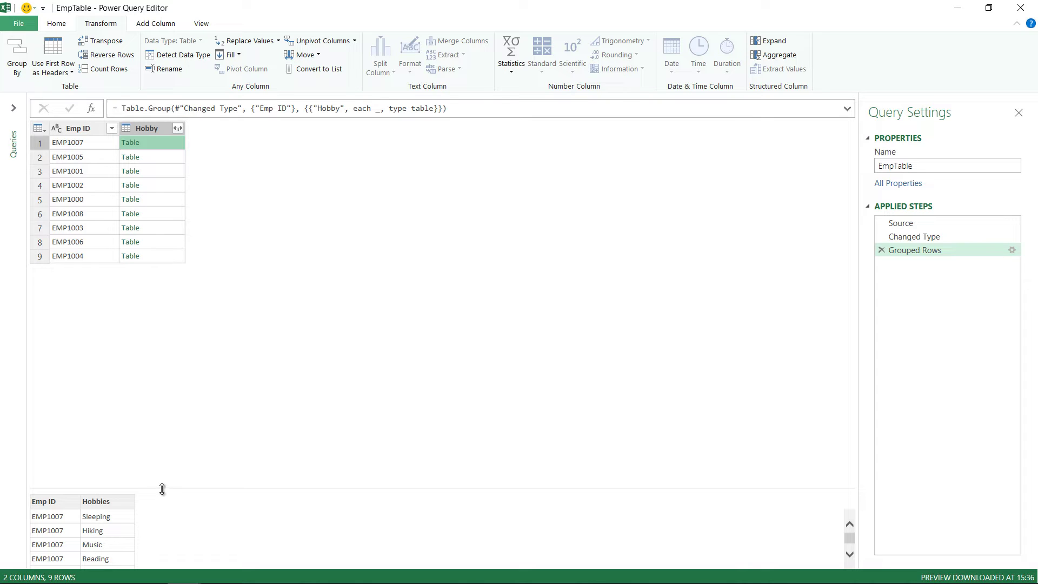
drag(162, 489, 181, 413)
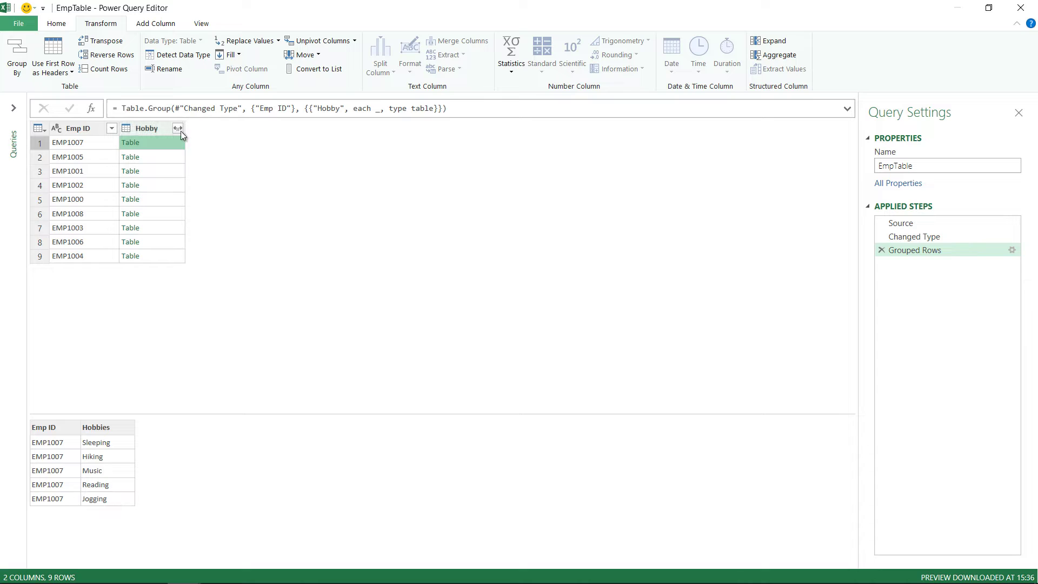
click(154, 159)
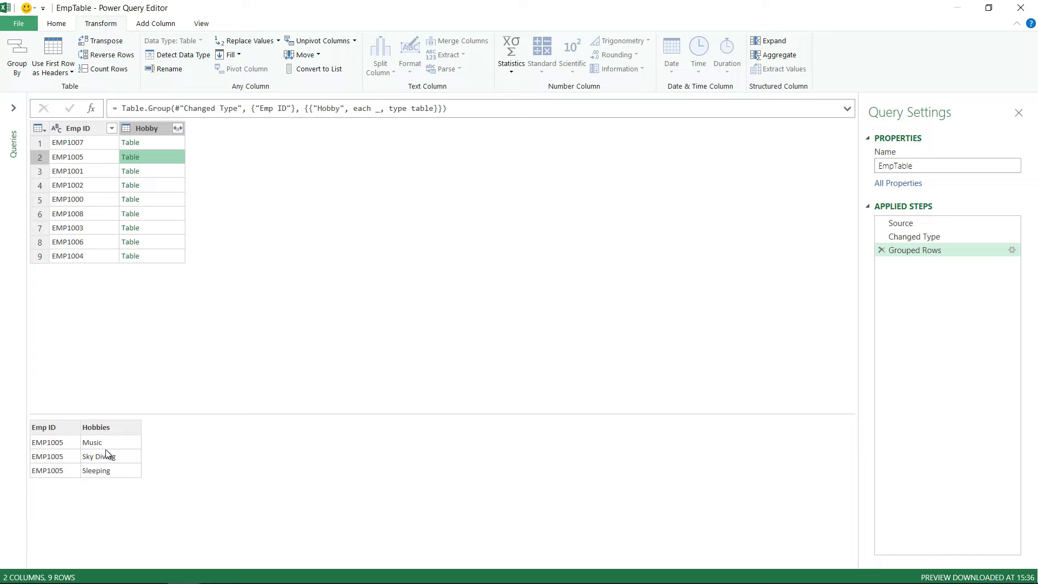
- Add a custom column 'List of Hobbies' with the formula =Table.Column([Hobby],"Hobbies")
click(150, 26)
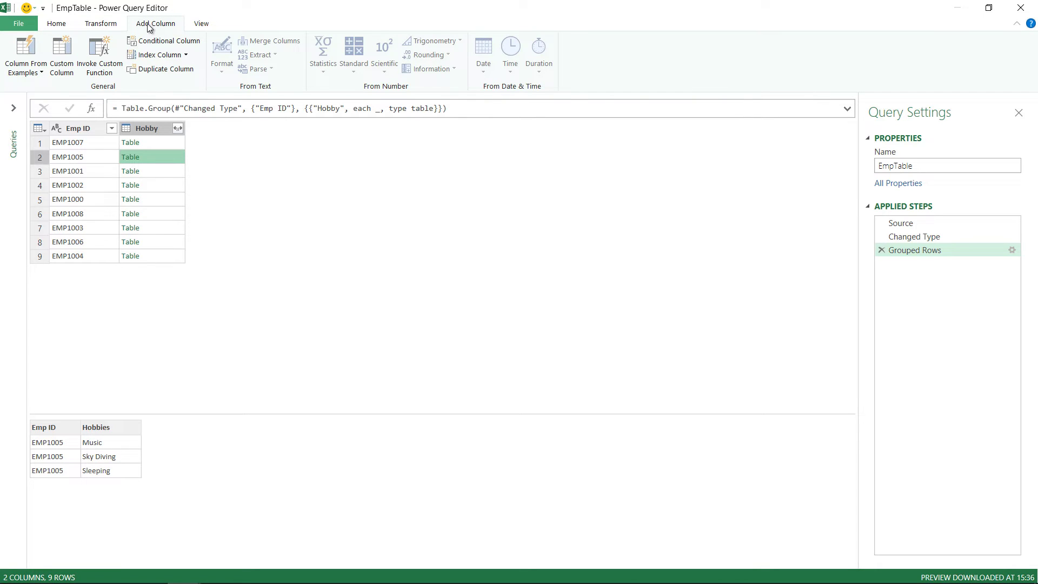
click(64, 74)
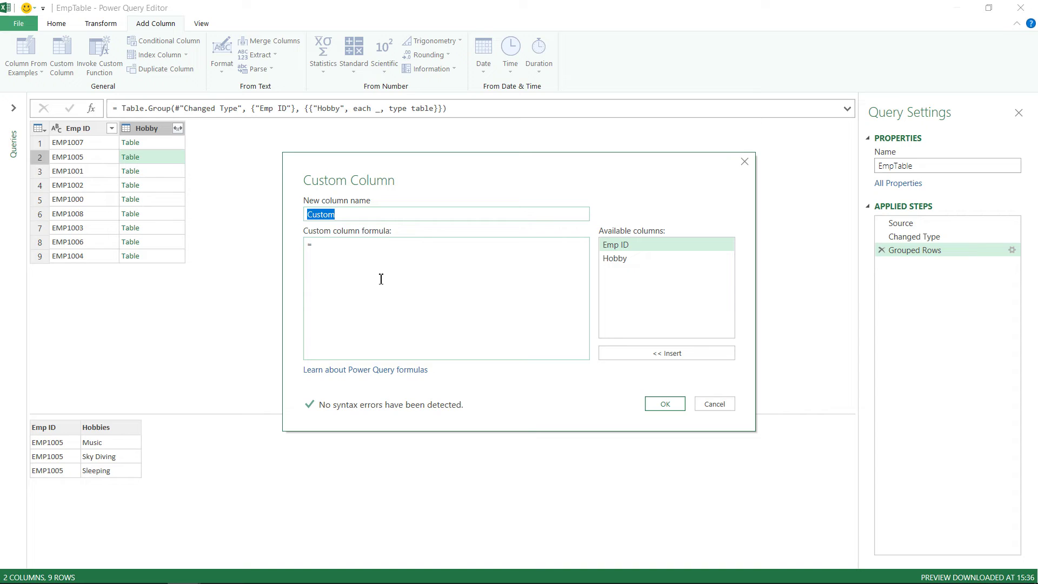
text(List of Hob)
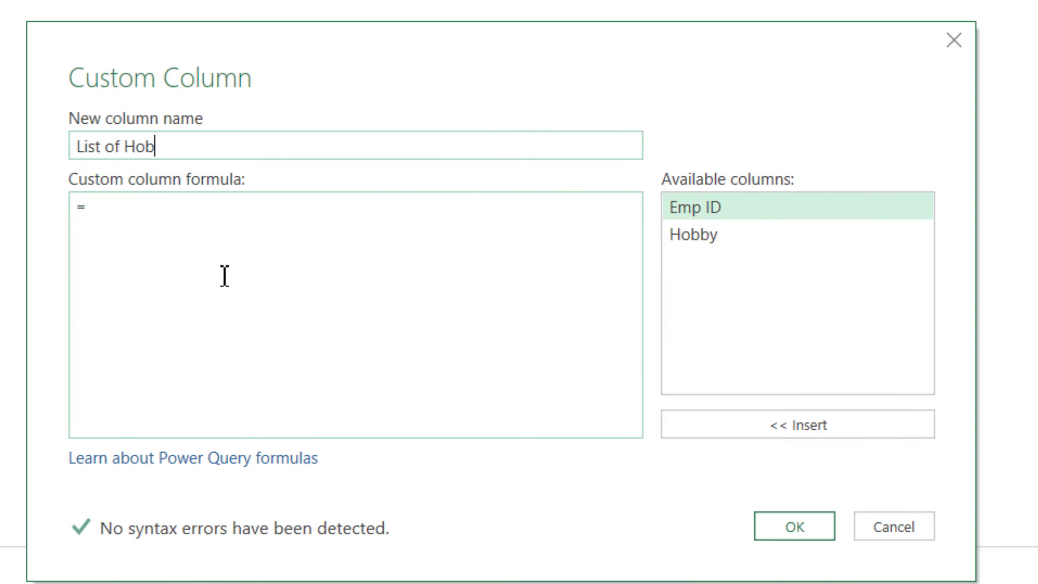
text(bies)
click(225, 276)
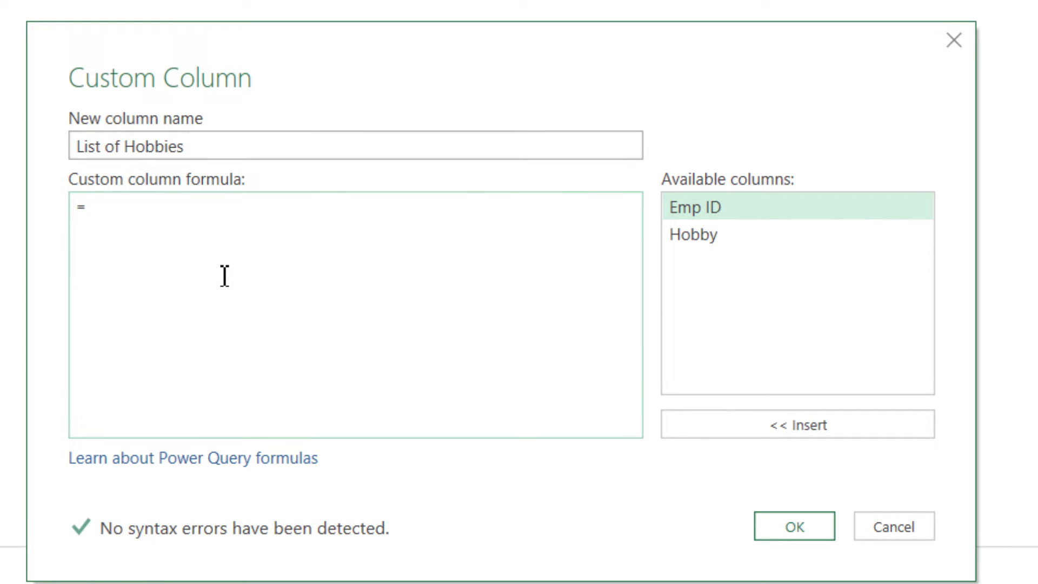
text(Table.)
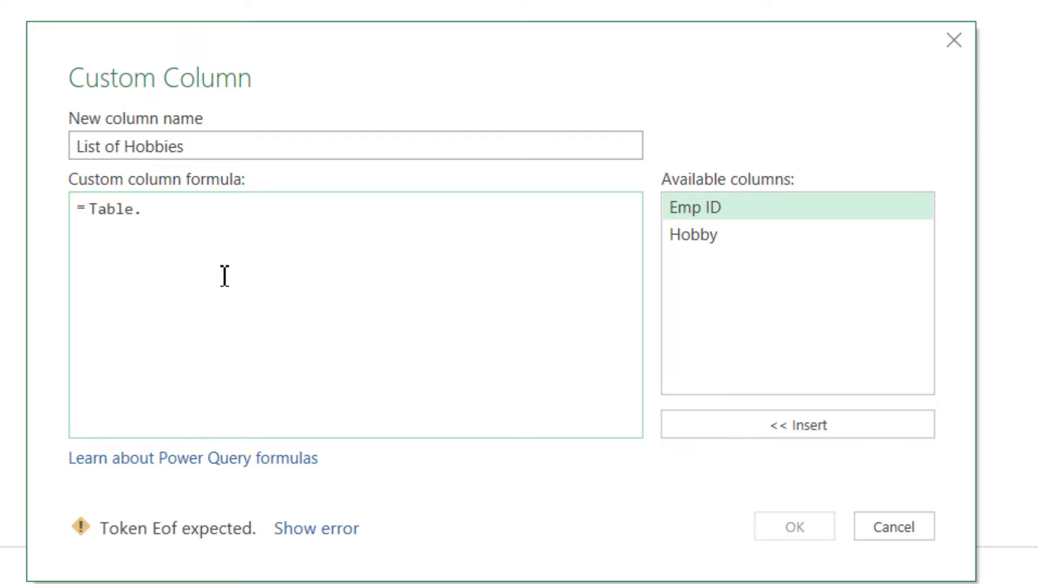
text(Column)
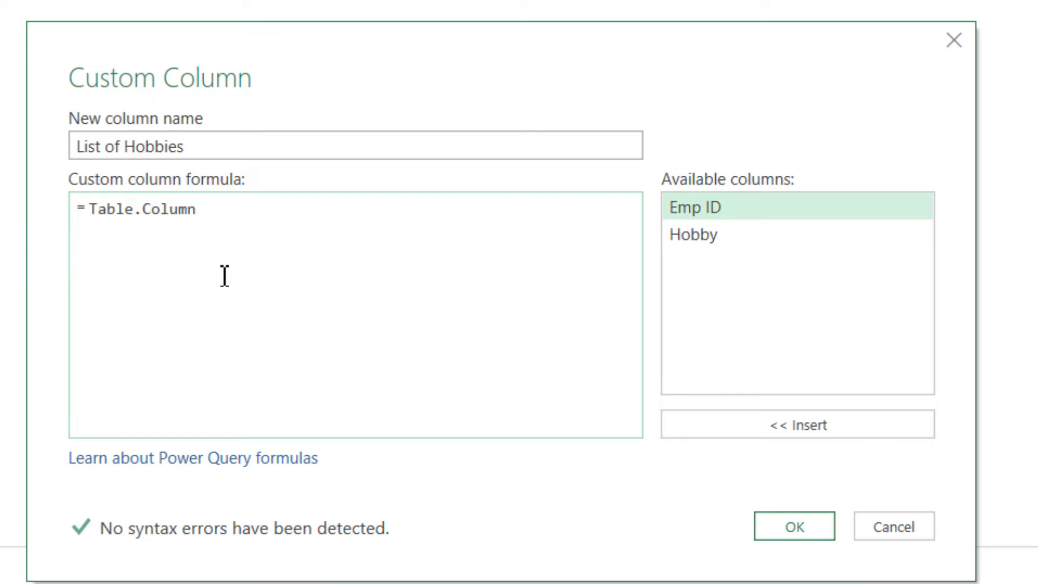
text(()
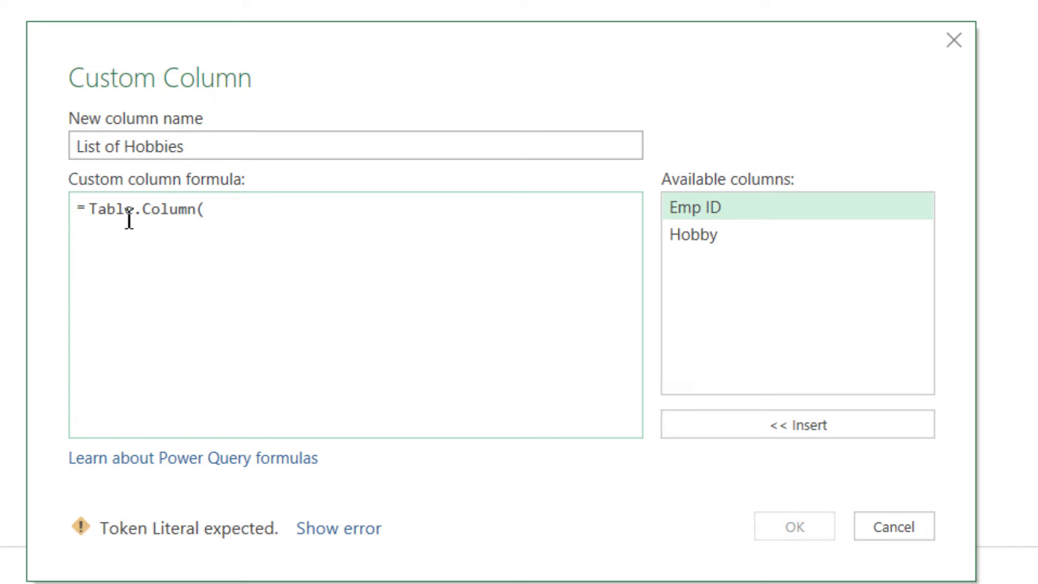
double_click(719, 236)
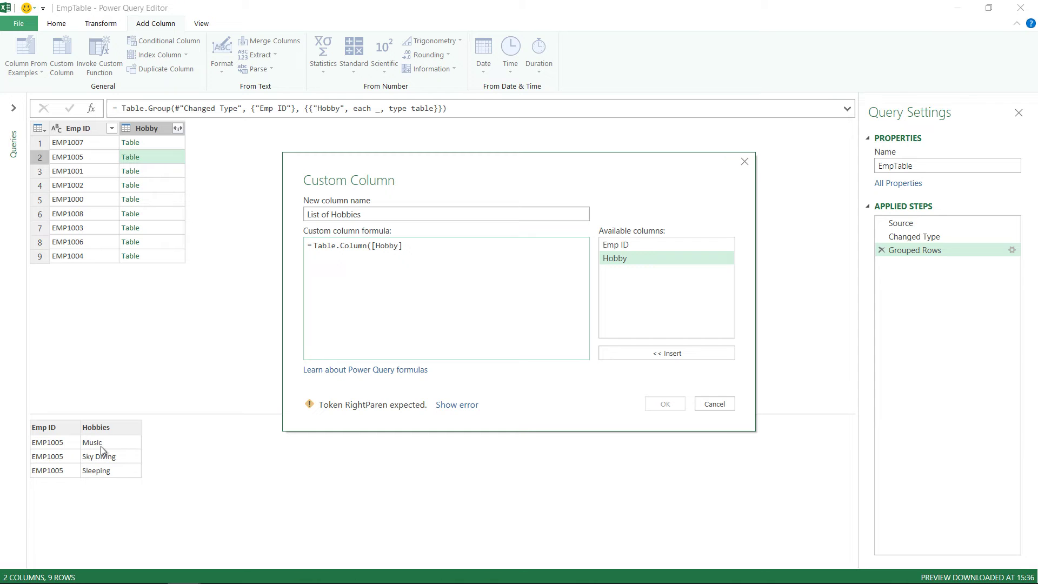
text(,"Hob)
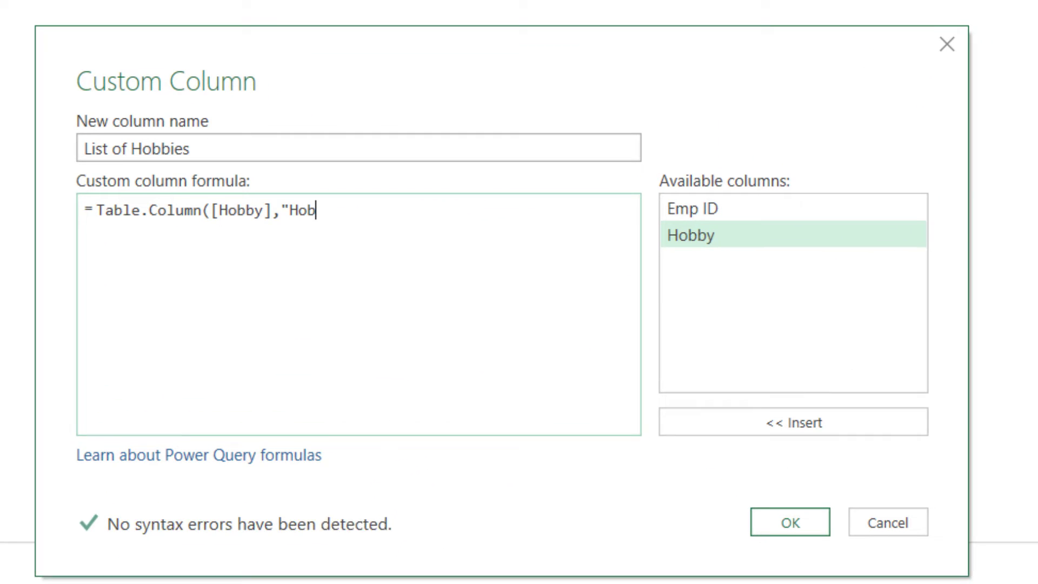
text(bies")
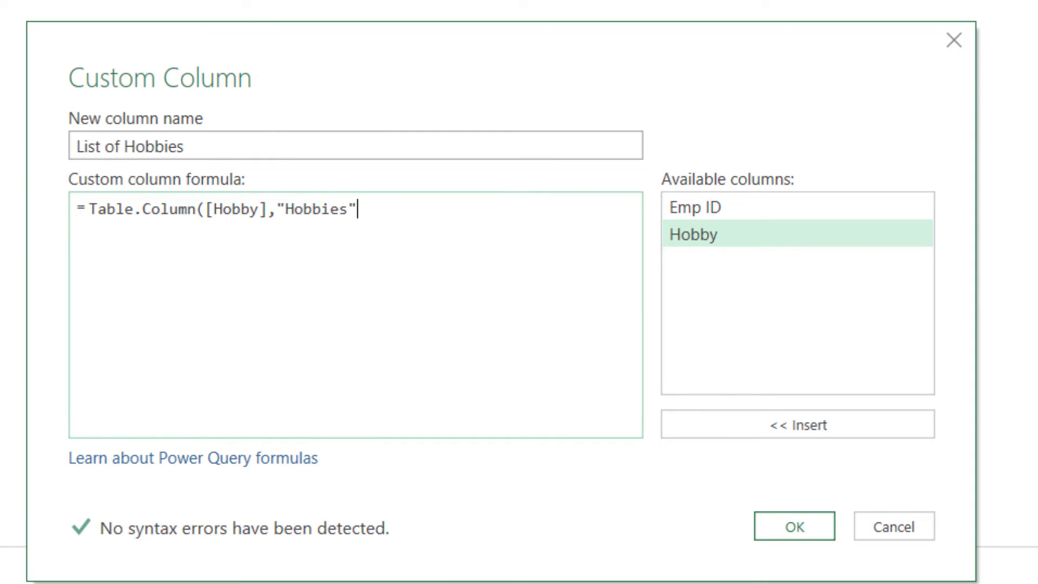
text())
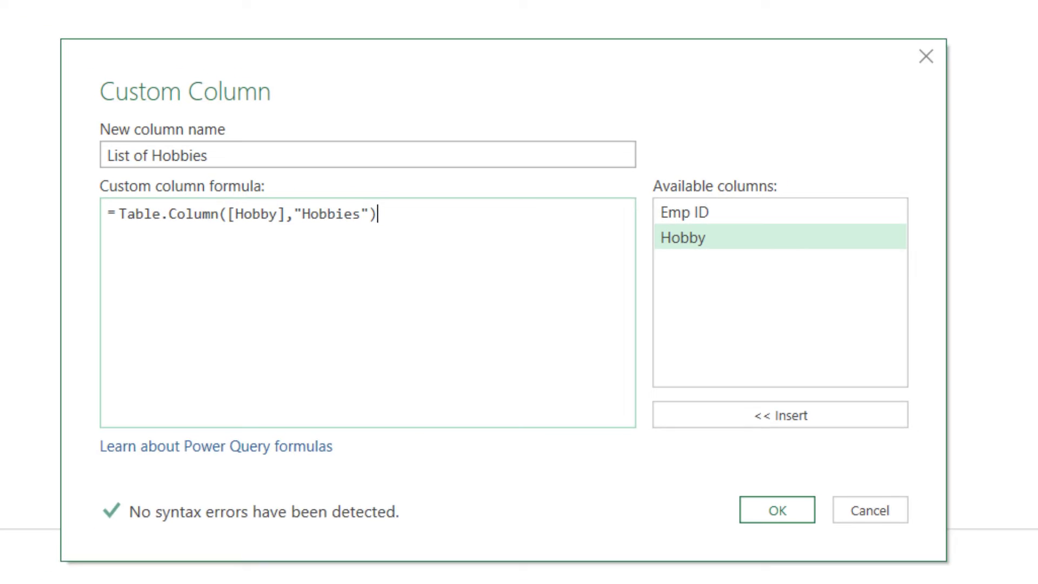
click(777, 510)
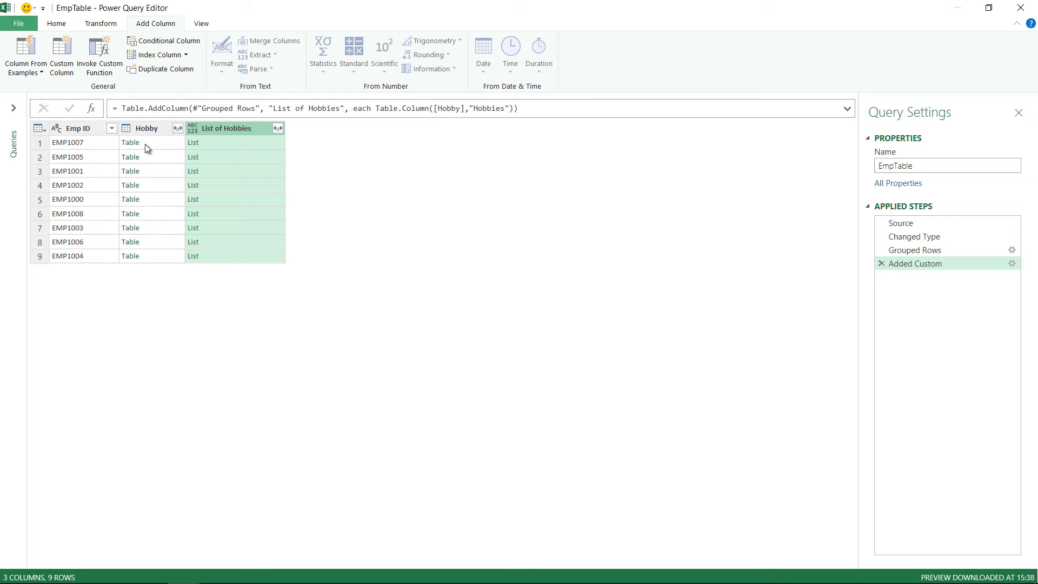
- Preview the first employee's hobby list and bring up the List of Hobbies expand options
click(228, 143)
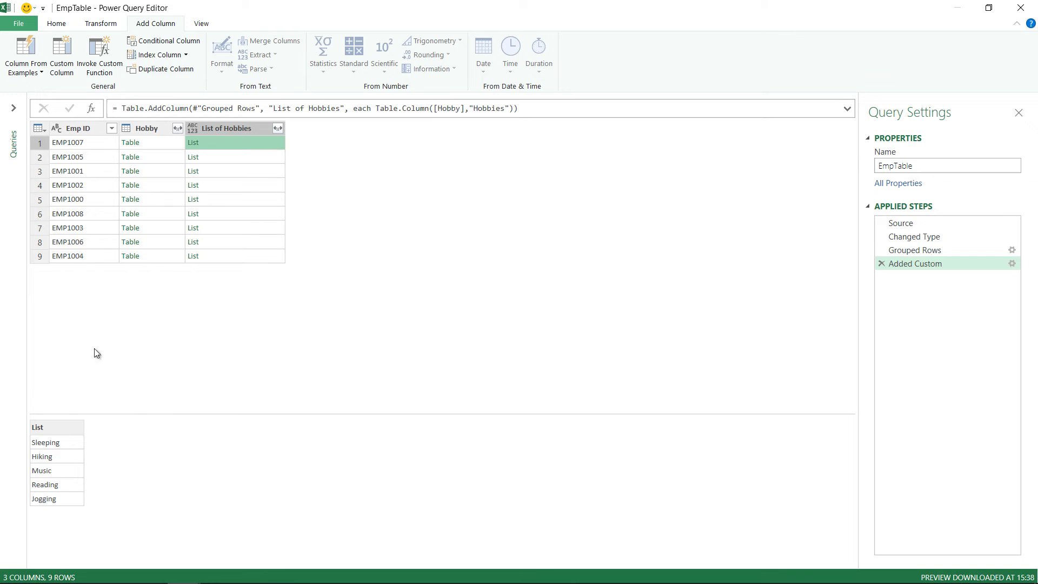
click(278, 129)
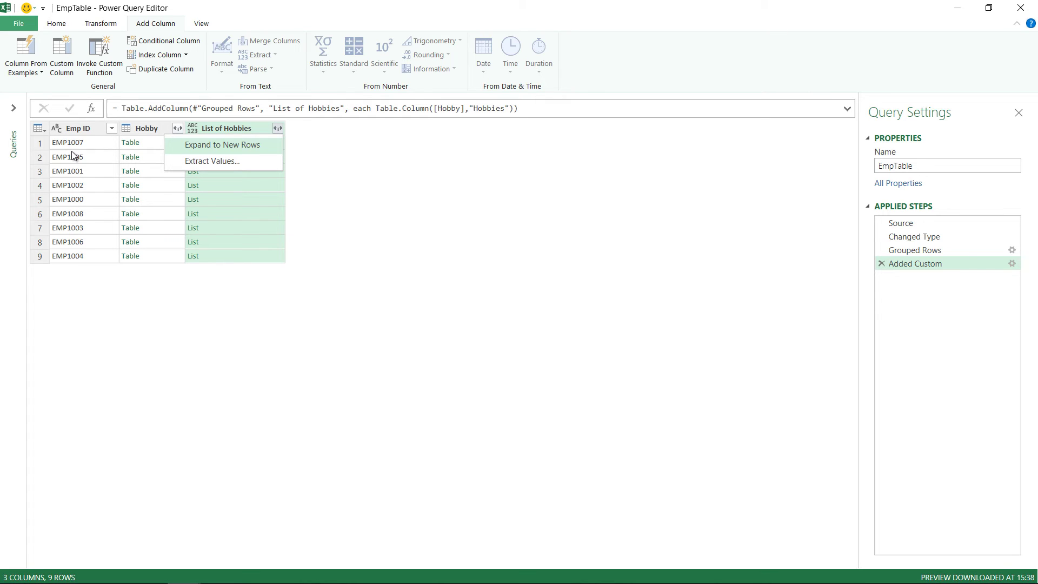
- Extract the List of Hobbies values as text joined with a Comma delimiter
click(208, 161)
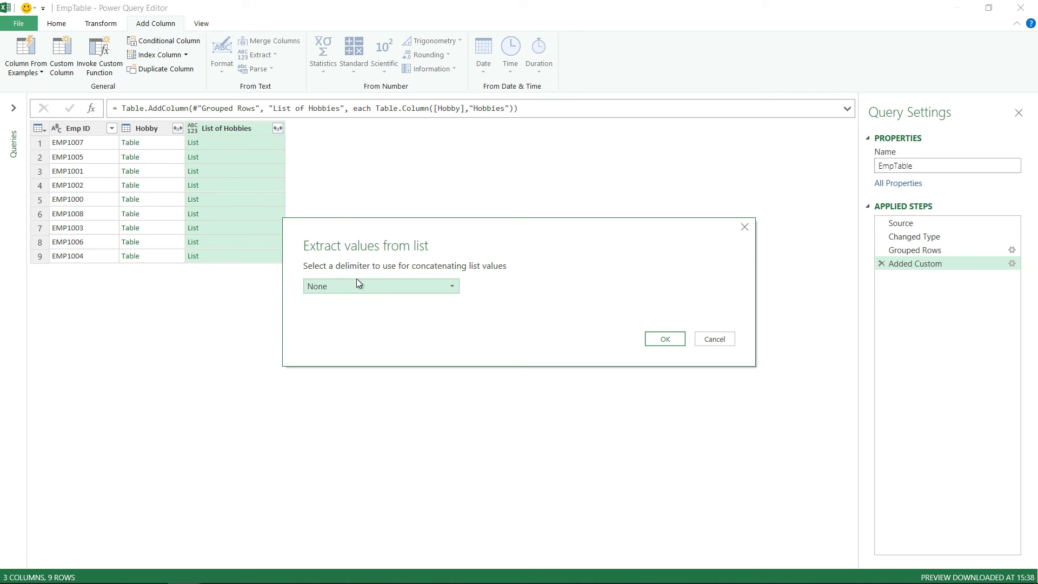
click(352, 285)
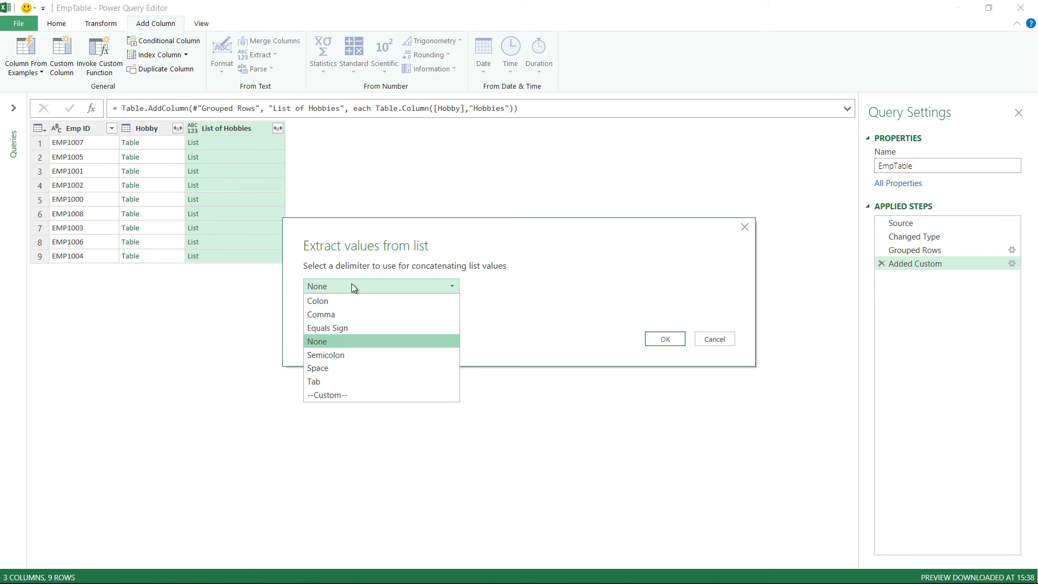
click(346, 314)
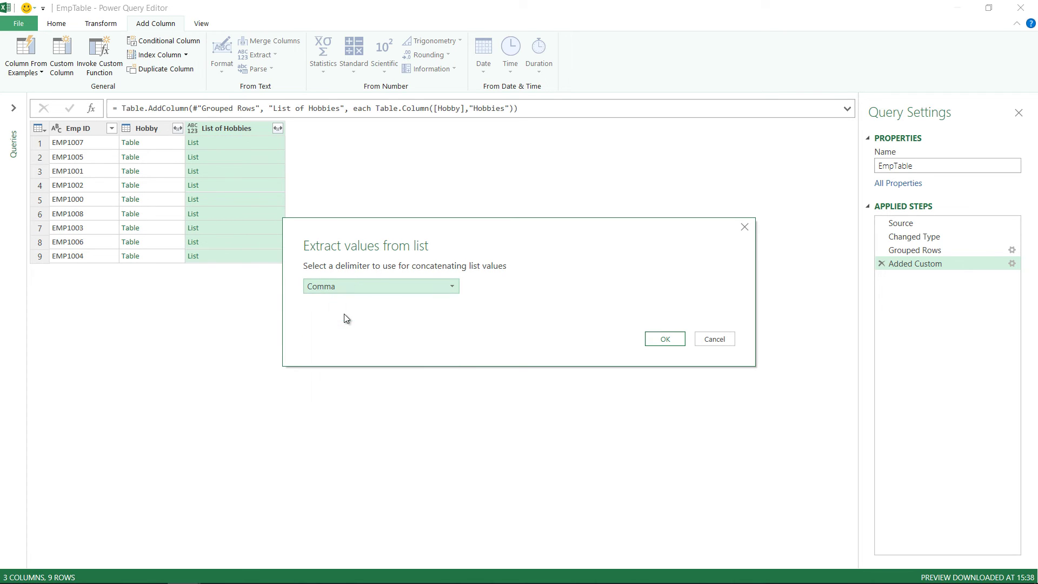
click(668, 345)
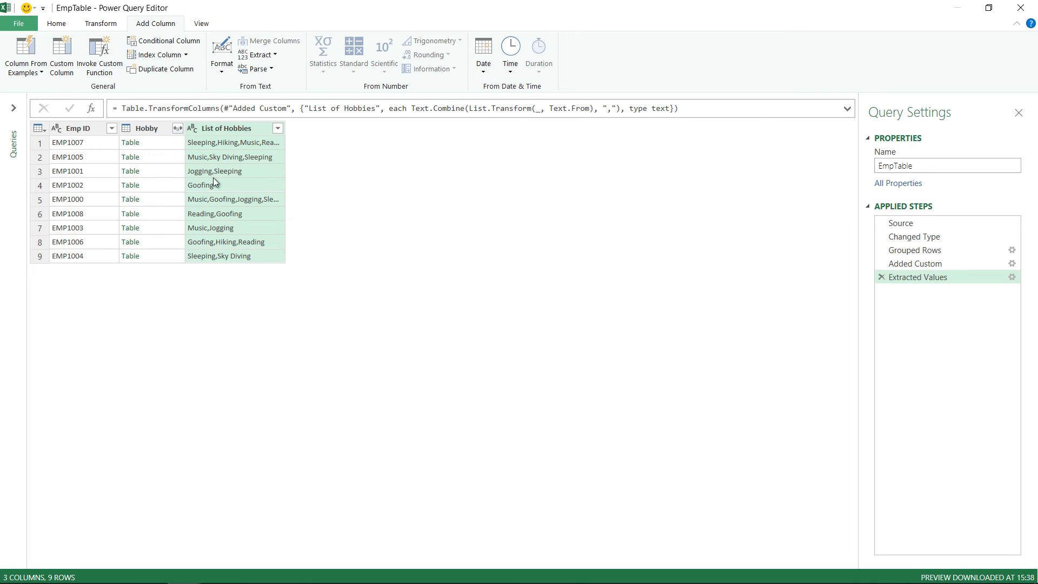
- Change the delimiter to ", ", widen List of Hobbies, and remove the Hobby column
click(609, 108)
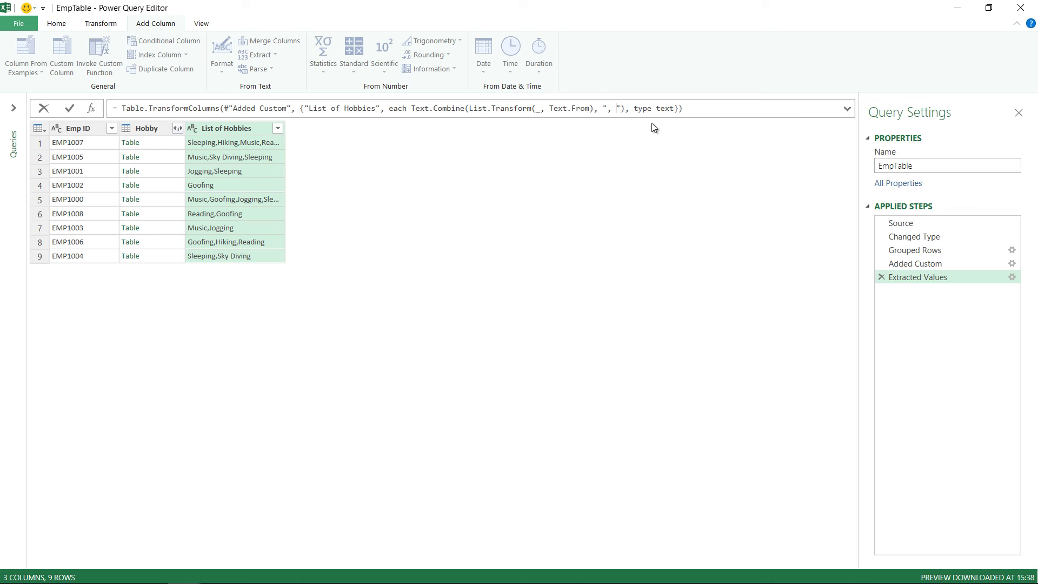
key(Return)
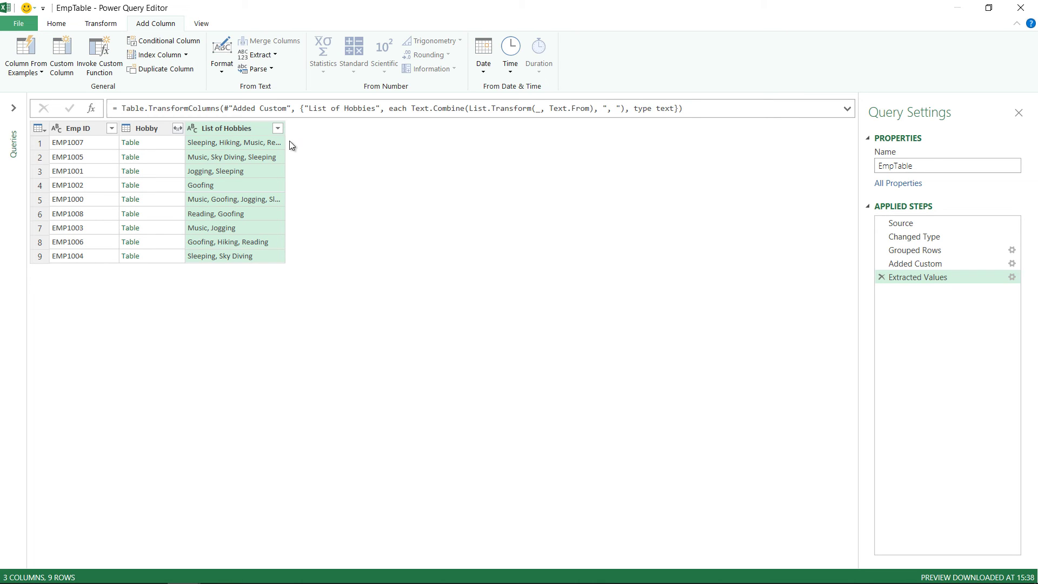
drag(285, 130, 357, 130)
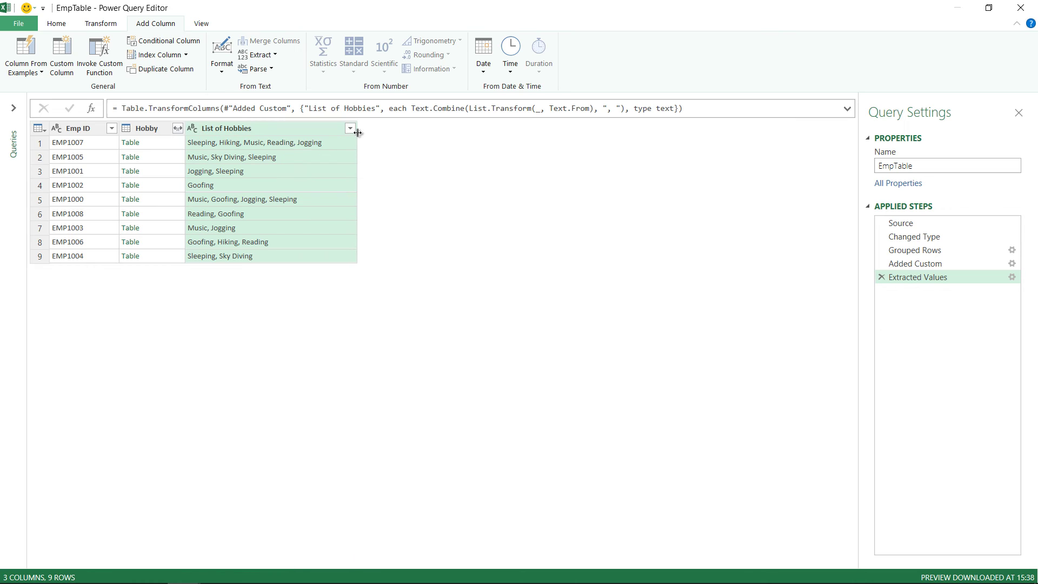
click(146, 131)
key(Delete)
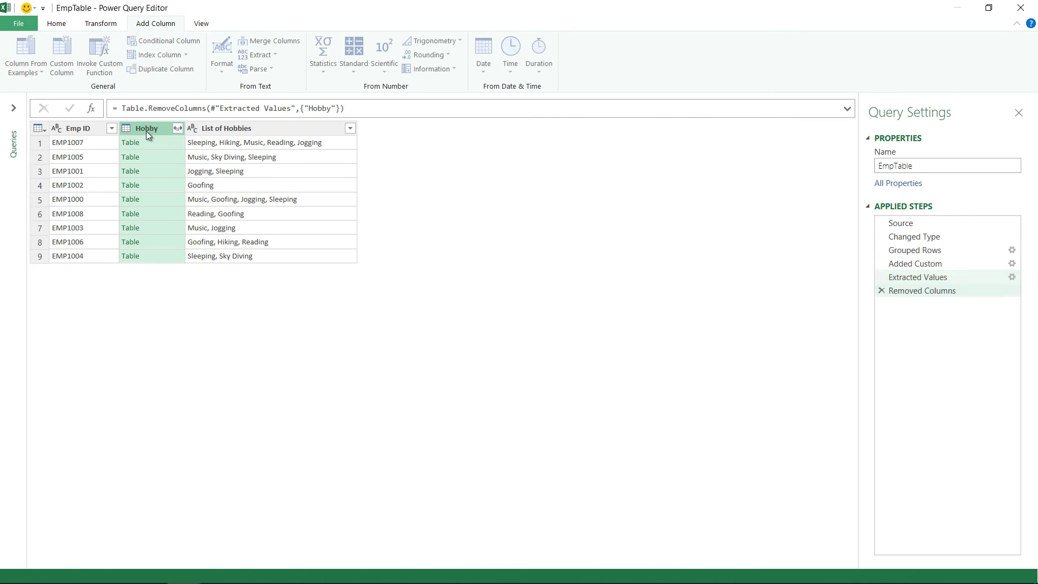
- Close & Load EmpTable from the Home tab into a new Excel sheet
click(56, 23)
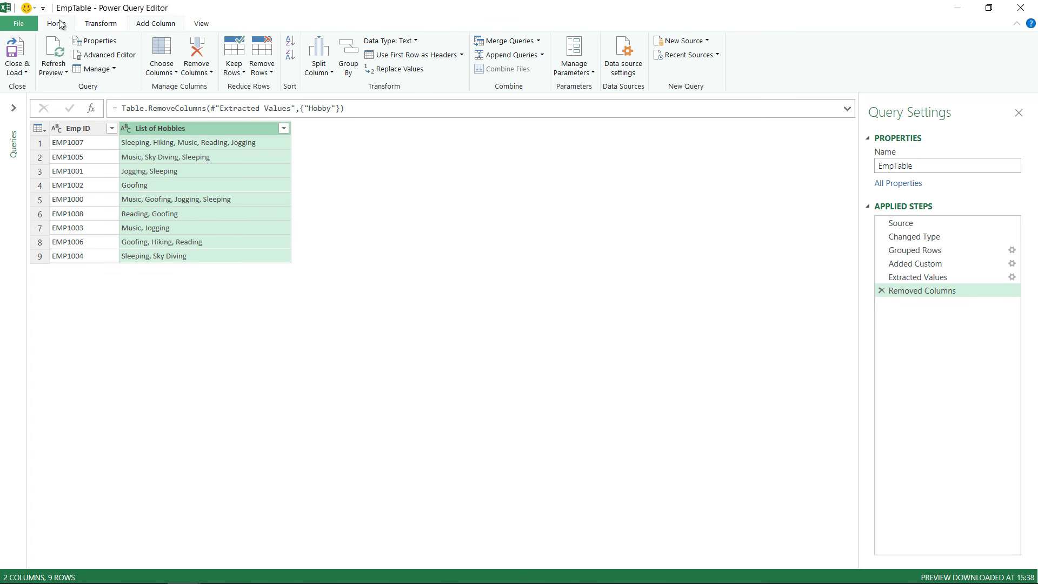
click(14, 51)
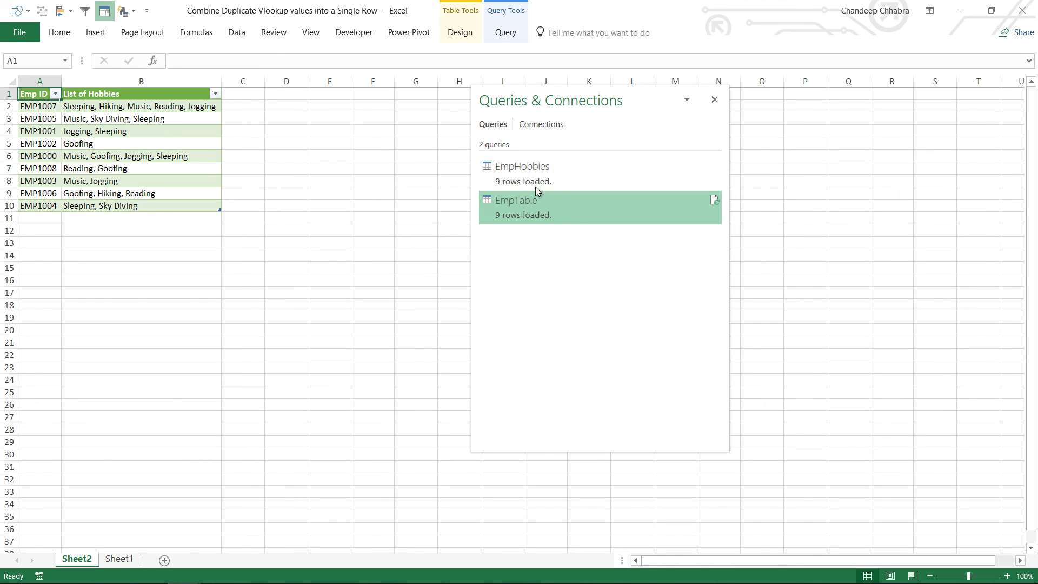
- Return to Sheet1 to compare the output with the original Power Query Method table
mouse_move(514, 214)
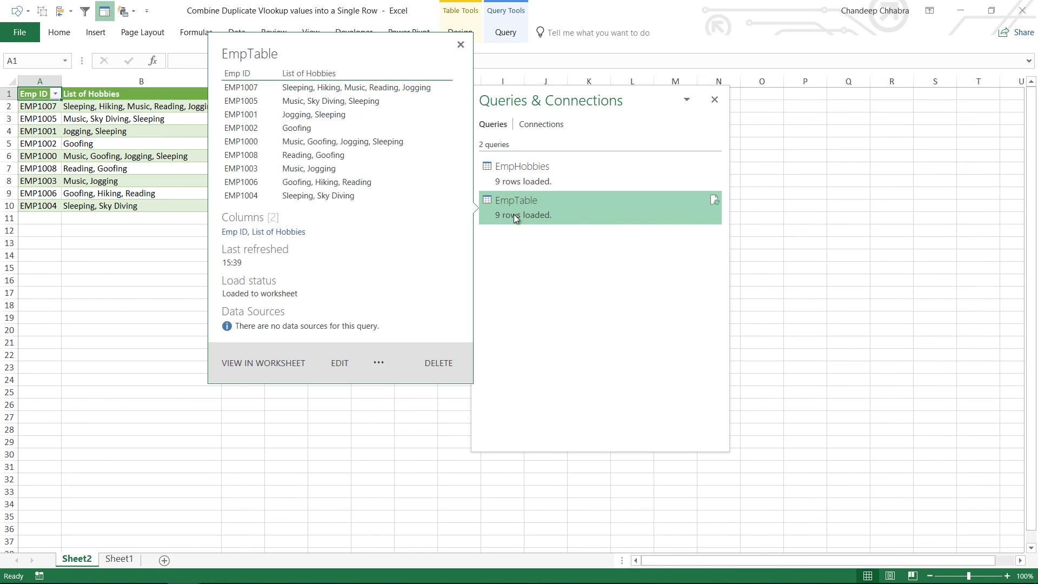
click(117, 560)
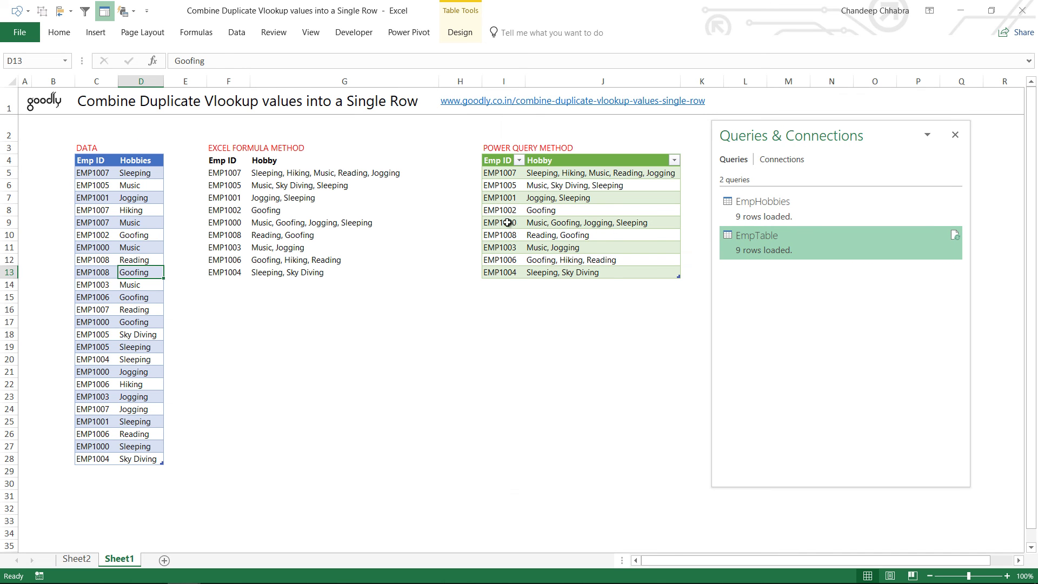